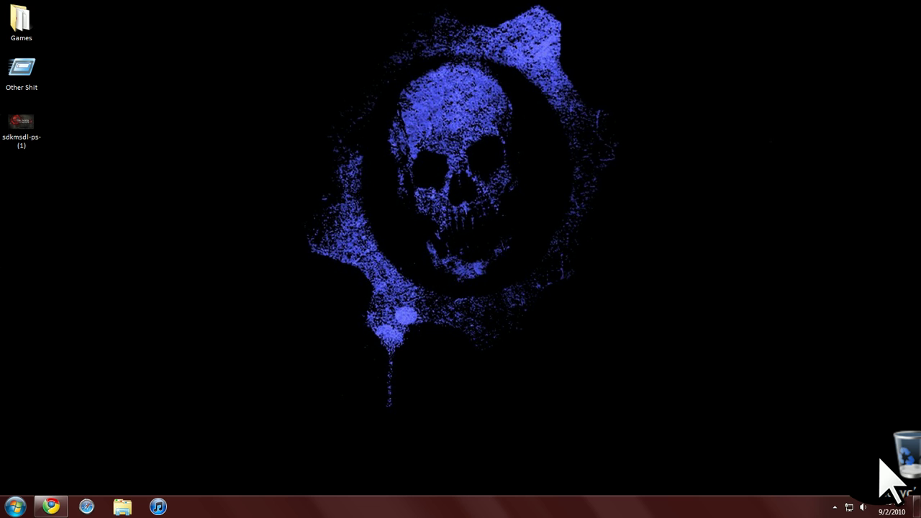
left_click(835, 507)
left_click(761, 415)
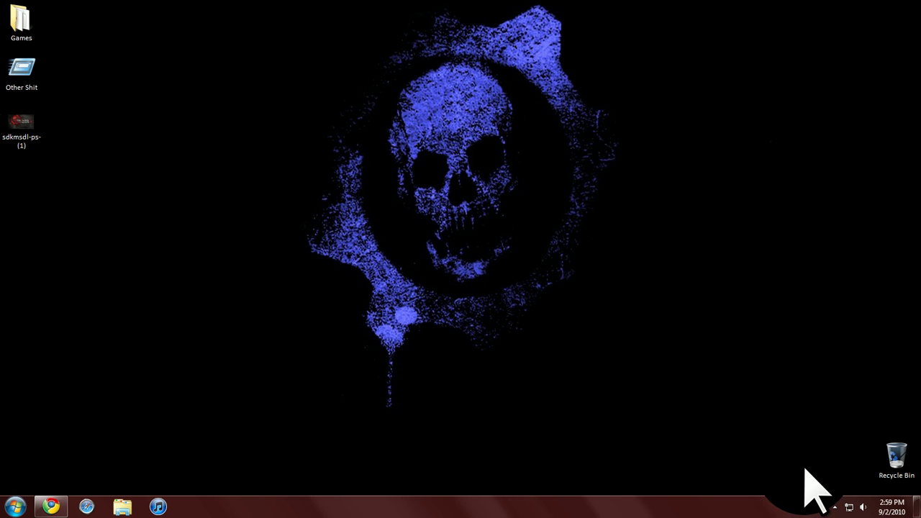
left_click(769, 459)
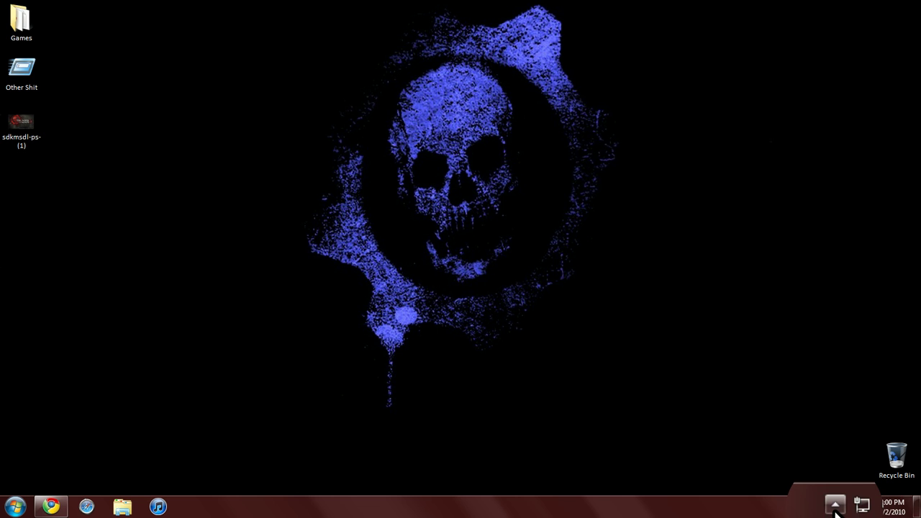
left_click(835, 508)
left_click(835, 508)
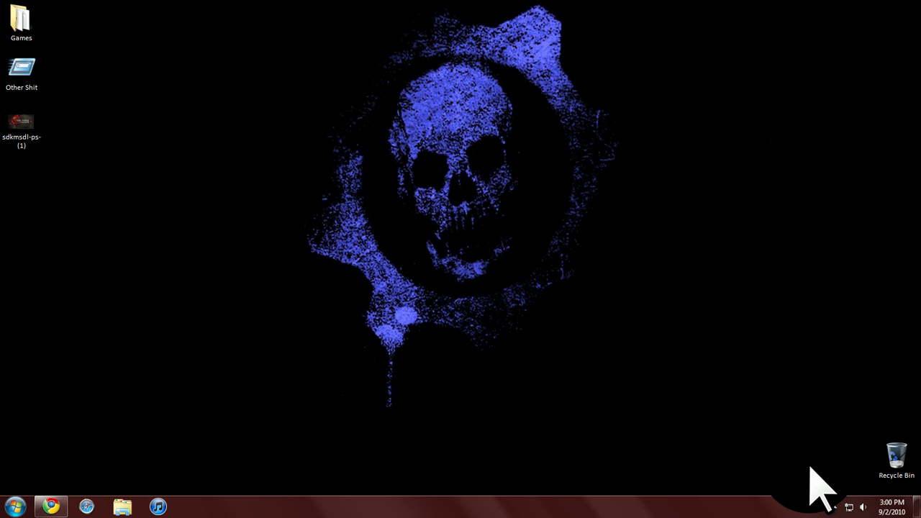
Switch to Chrome and open the Microsoft Hardware software download page for game controllers, gaming mice and keyboard products
left_click(52, 507)
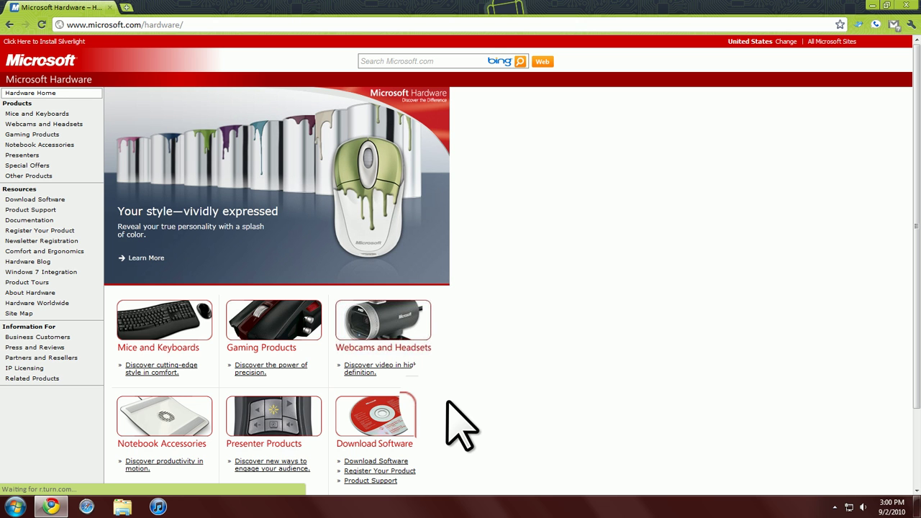
scroll(370, 463, "down", 3)
scroll(366, 449, "up", 3)
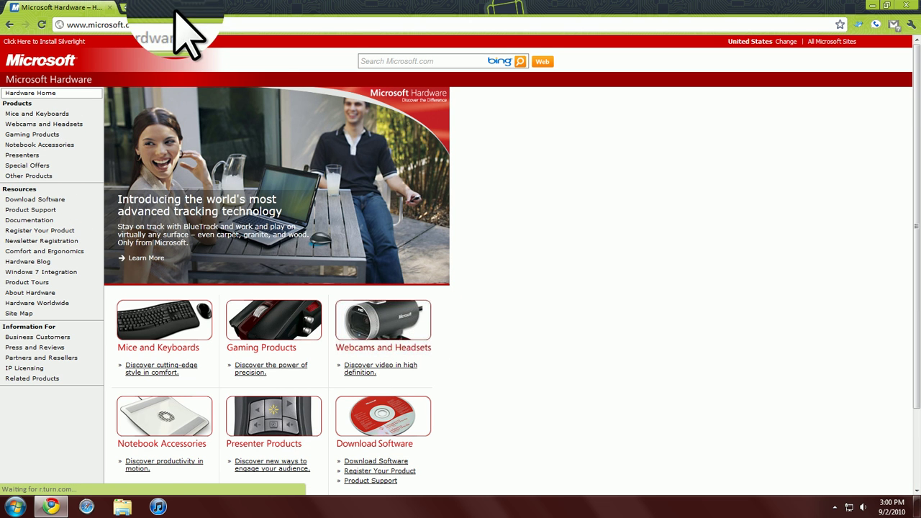
left_click(34, 203)
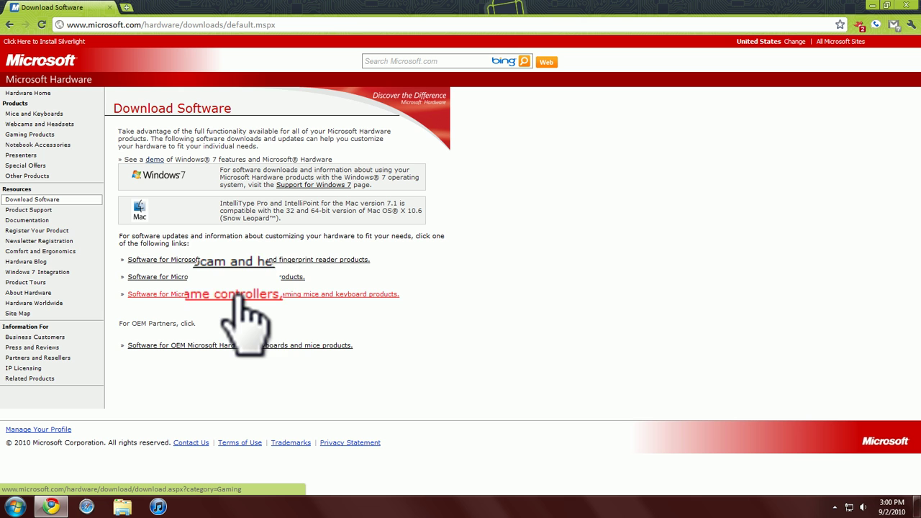
left_click(291, 295)
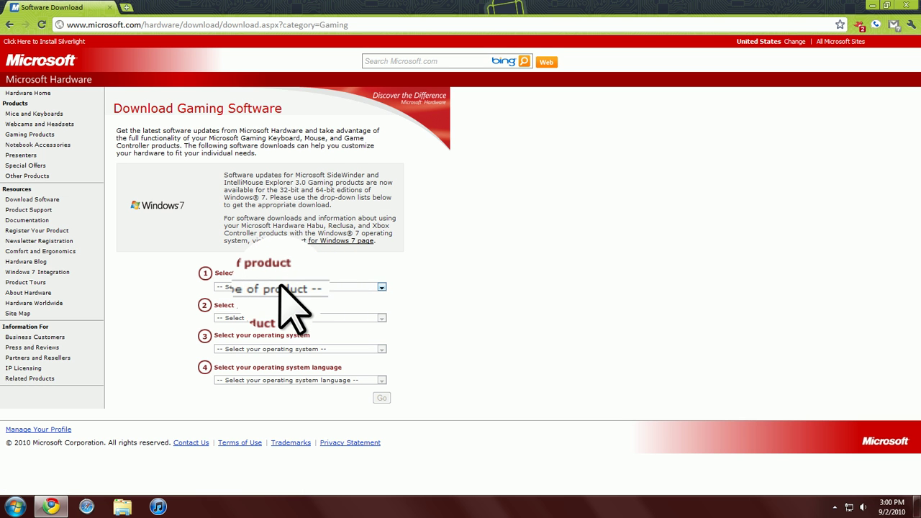
Choose Controller as product type, Xbox 360 Controller for Windows as product, and Windows 7 (64-bit only) as operating system
left_click(281, 287)
left_click(256, 303)
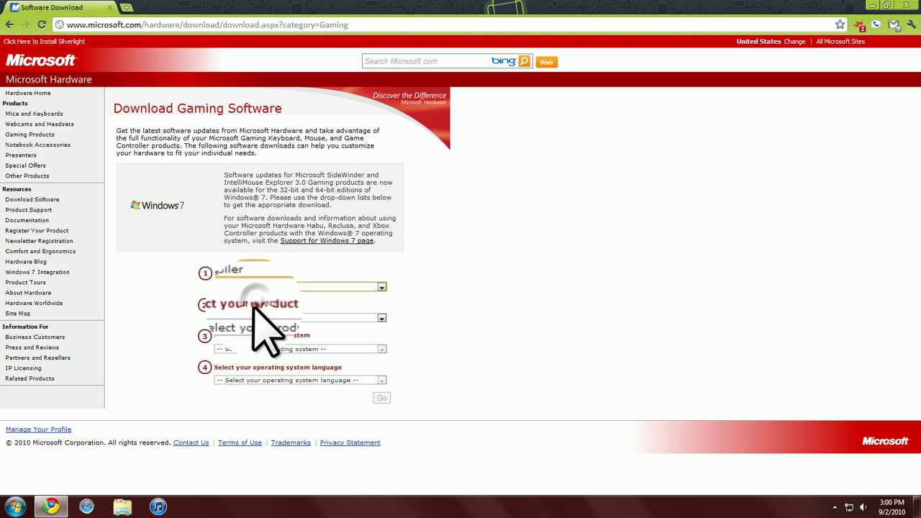
left_click(260, 317)
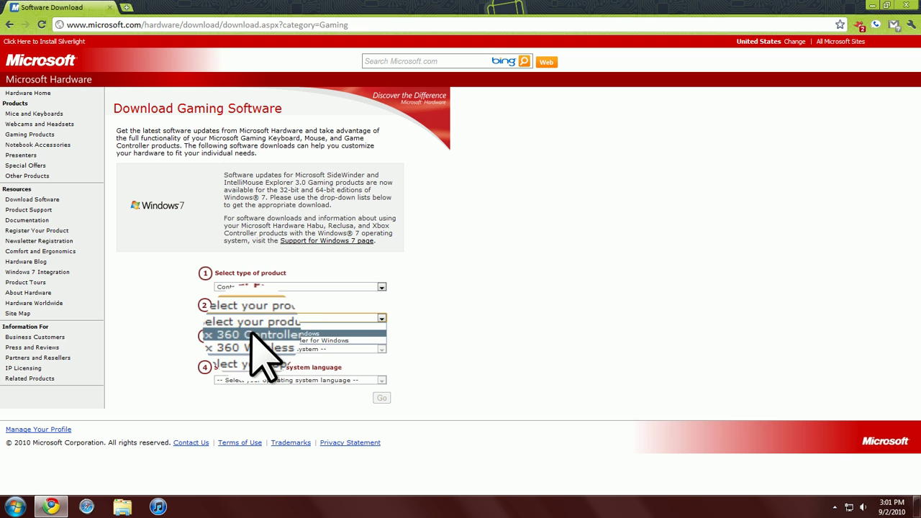
left_click(251, 334)
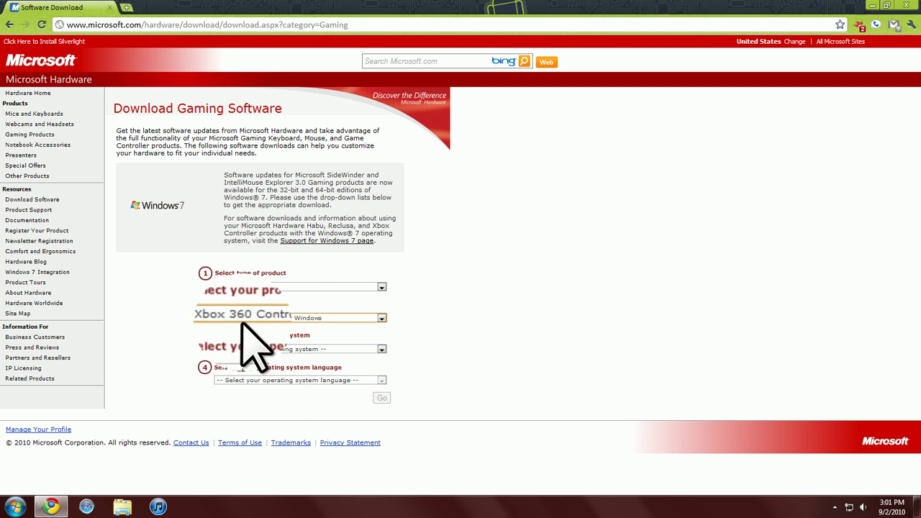
left_click(266, 349)
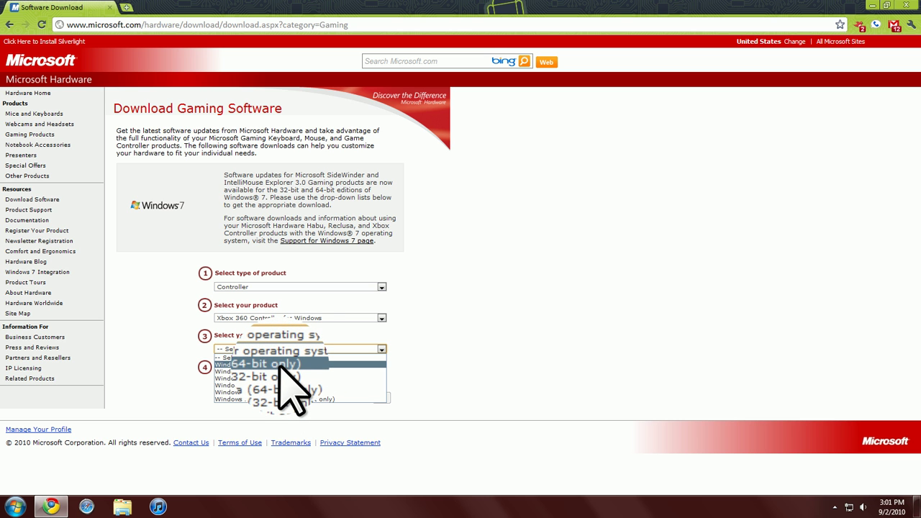
left_click(281, 364)
left_click(14, 506)
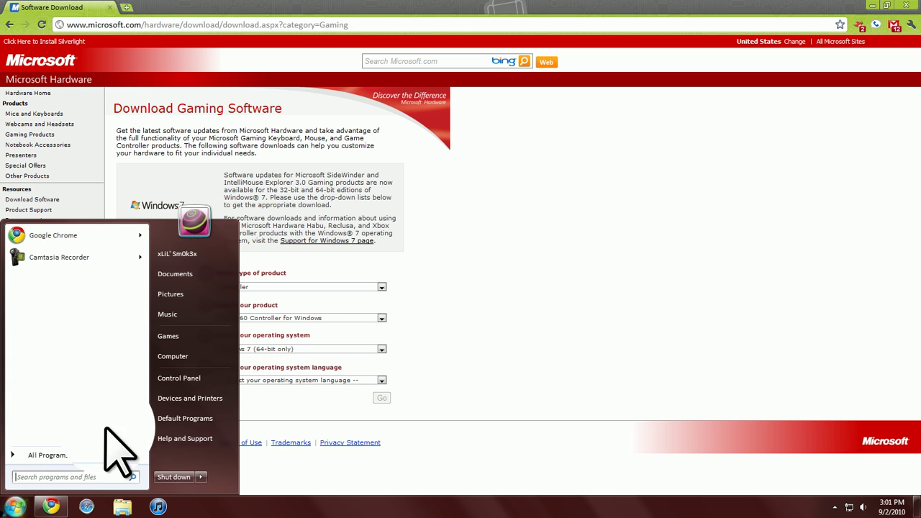
right_click(190, 357)
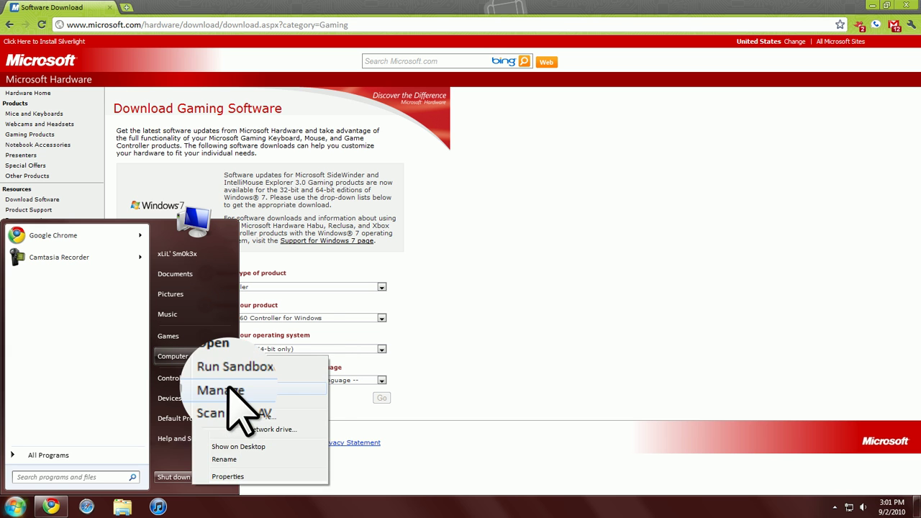
left_click(228, 390)
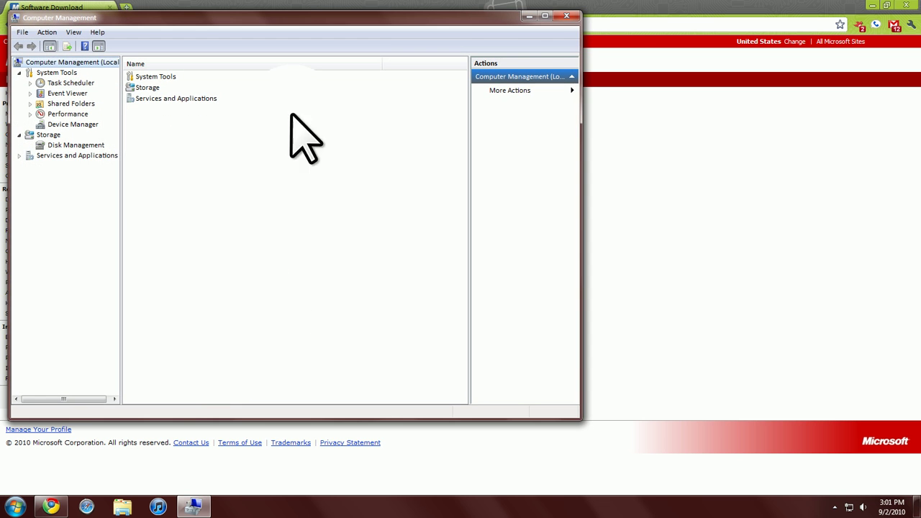
left_click(567, 15)
Check the system type in the computer's system properties, and close the window
left_click(16, 507)
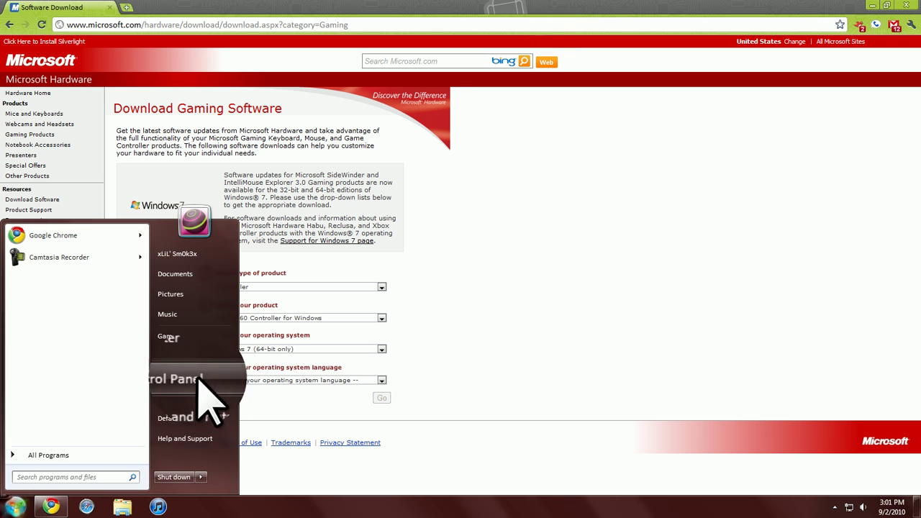
right_click(191, 354)
left_click(244, 491)
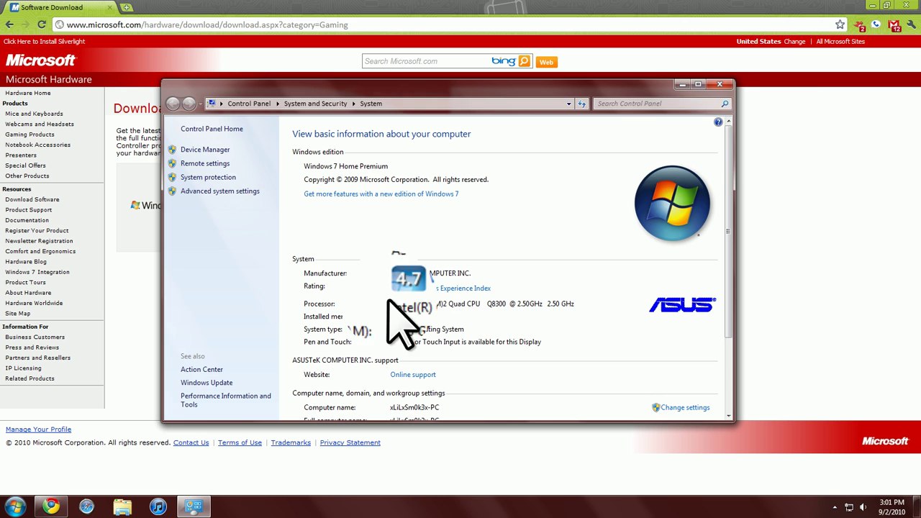
left_click(720, 85)
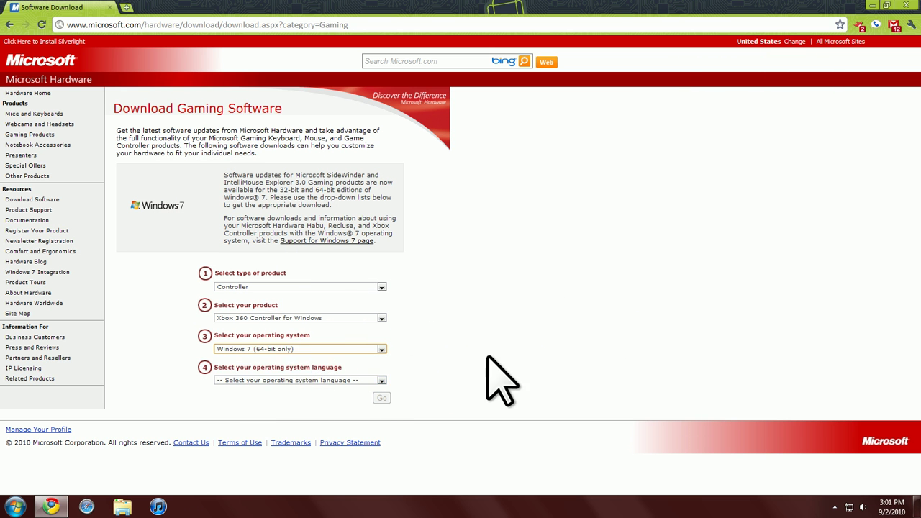
Set the operating system language to English and submit the download selections
left_click(317, 380)
left_click(287, 396)
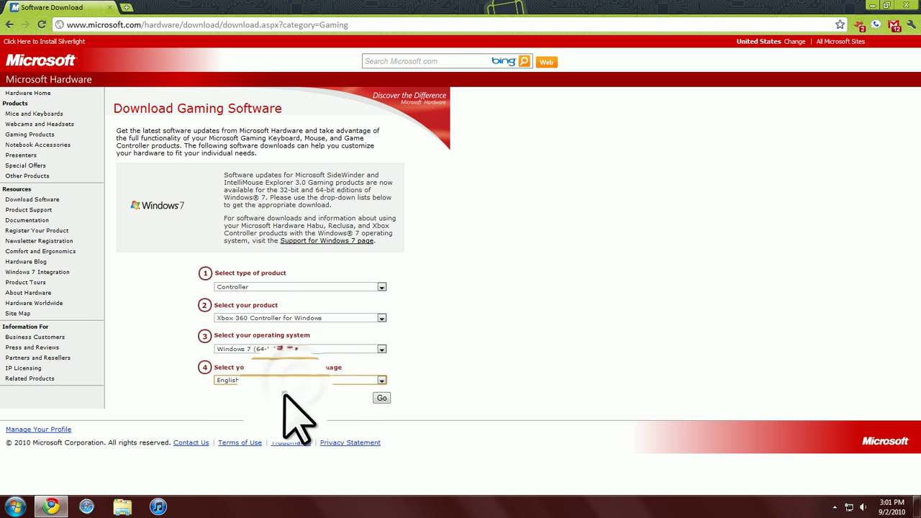
left_click(379, 401)
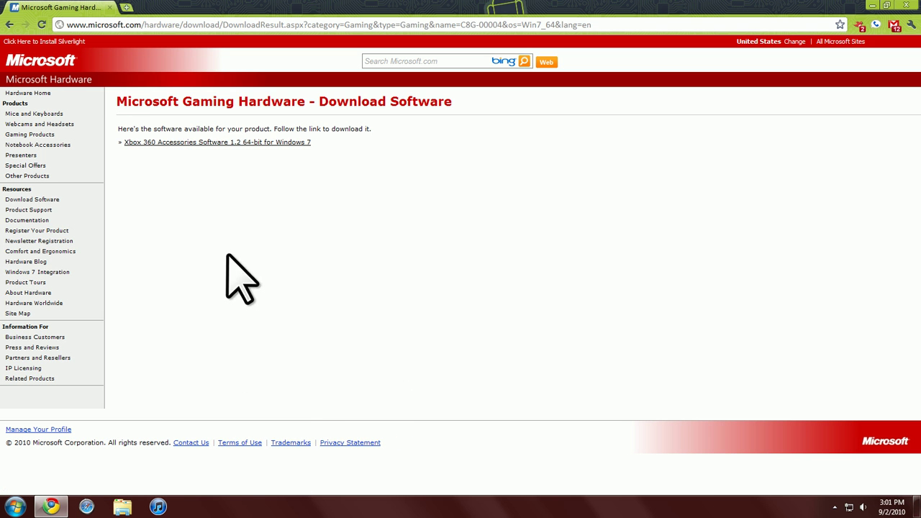
Download Xbox 360 Accessories Software 1.2 64-bit for Windows 7 and agree to keep the file
left_click(183, 168)
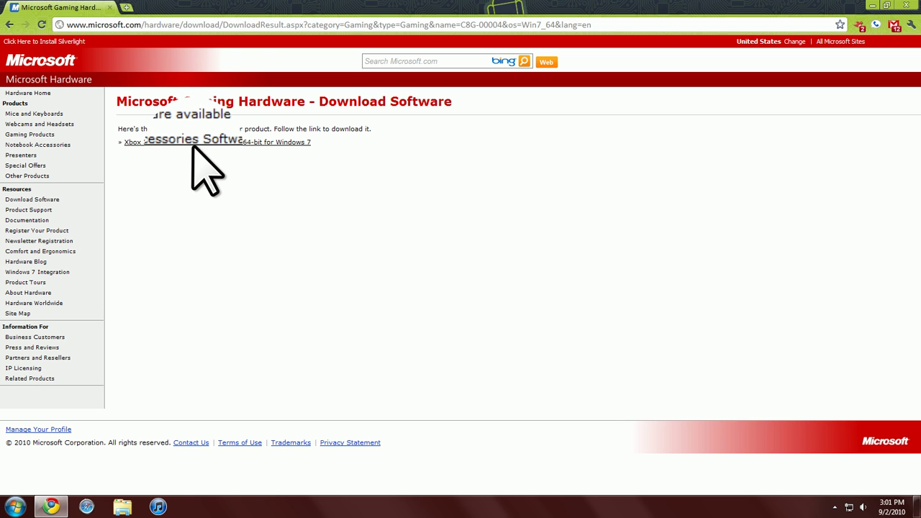
left_click(198, 143)
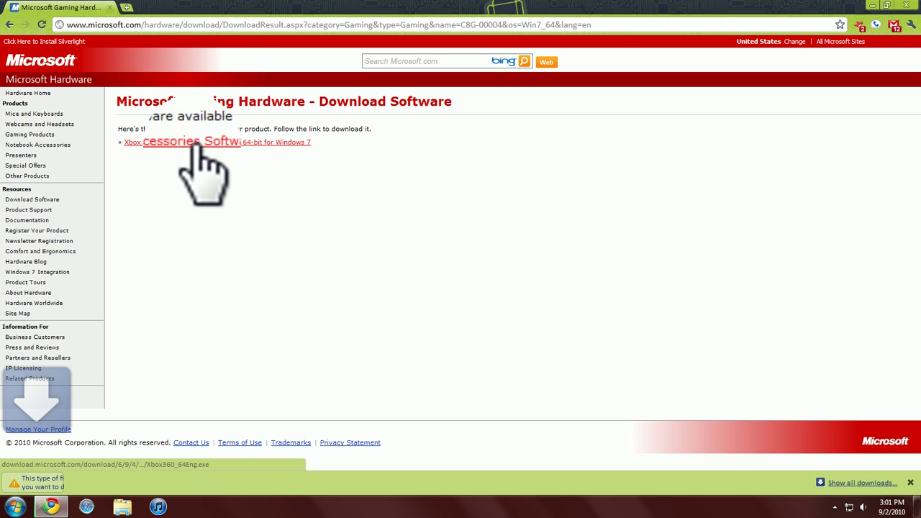
left_click(200, 485)
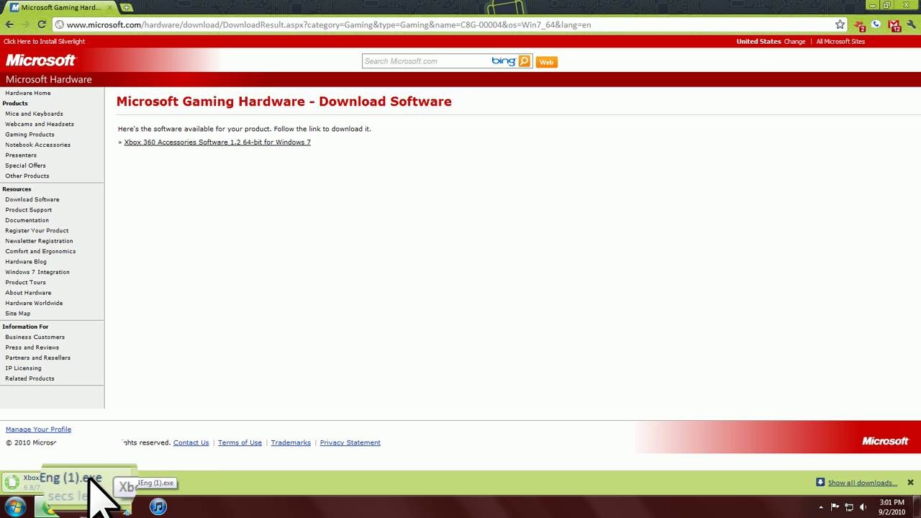
Run the downloaded Xbox360_64Eng (1).exe installer and dismiss the message it shows
mouse_move(90, 480)
left_mouse_down()
mouse_move(85, 472)
mouse_move(86, 487)
left_mouse_up()
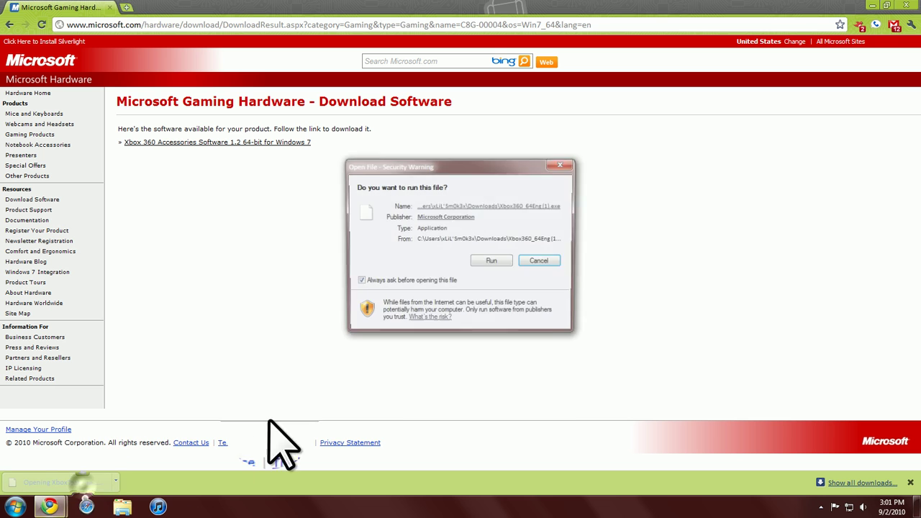
left_click(481, 262)
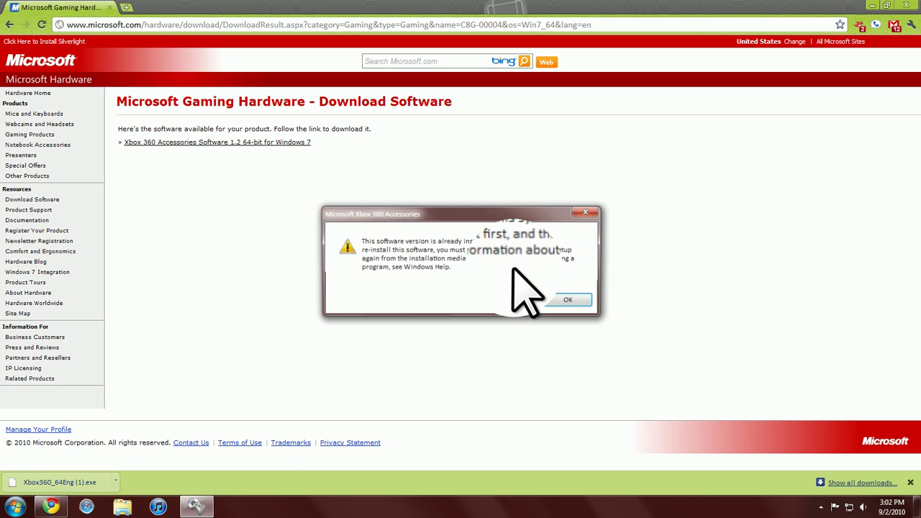
left_click(570, 301)
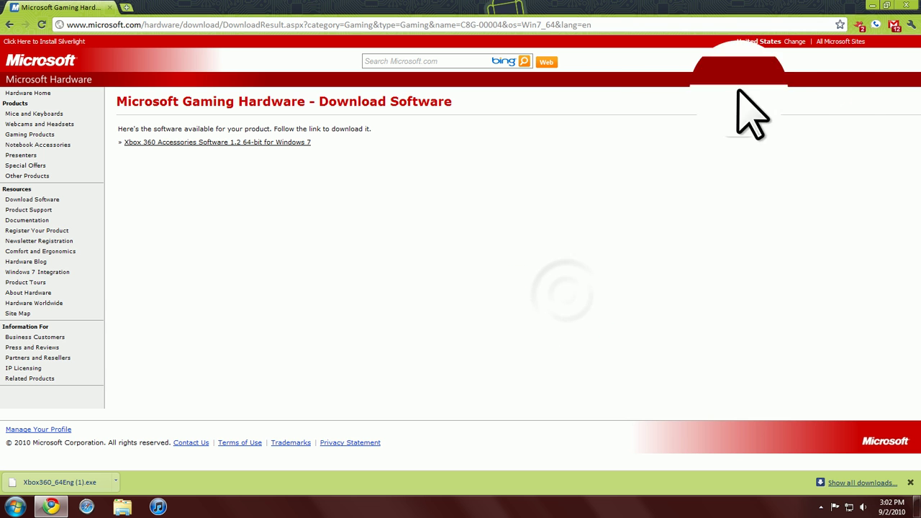
Minimize the browser, search Windows for "device man" and open Device Manager
left_click(874, 4)
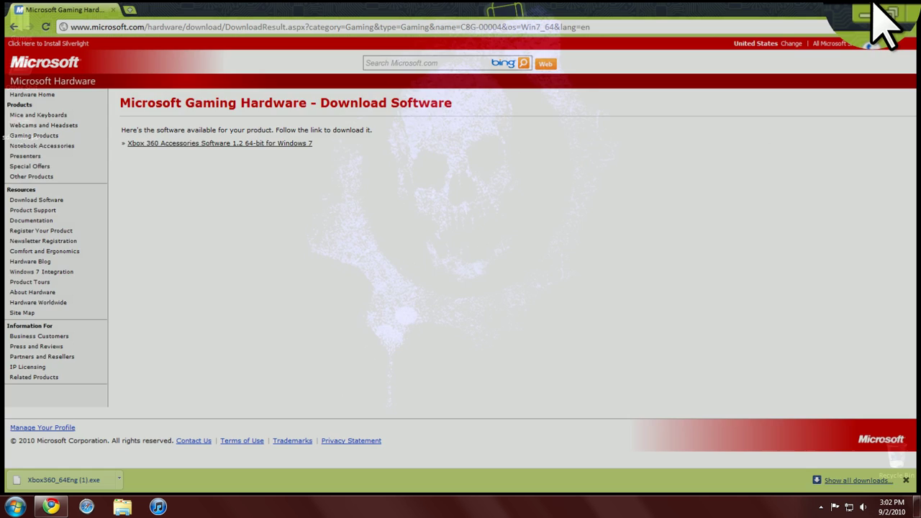
left_click(18, 505)
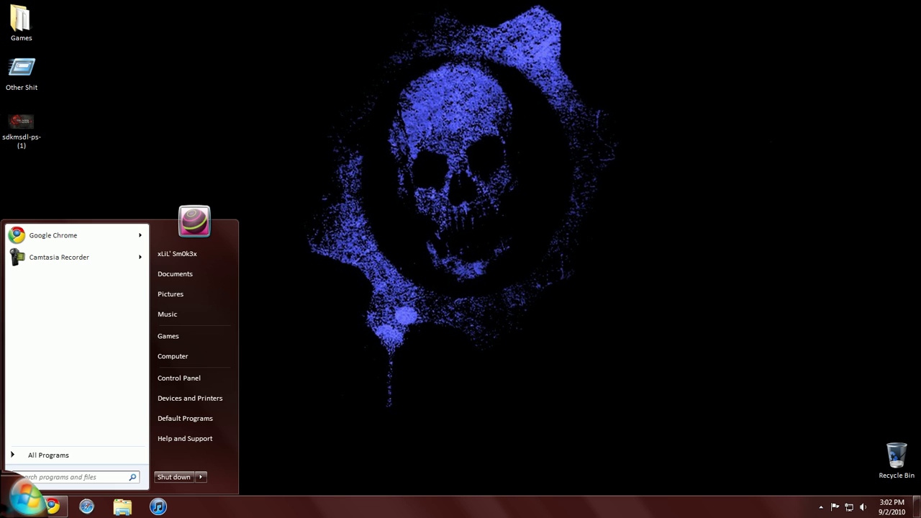
type("device man")
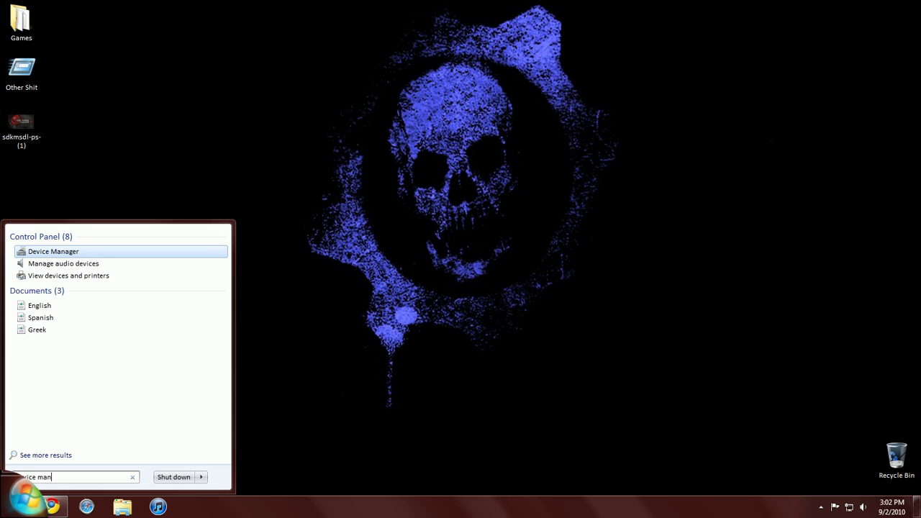
key("Return")
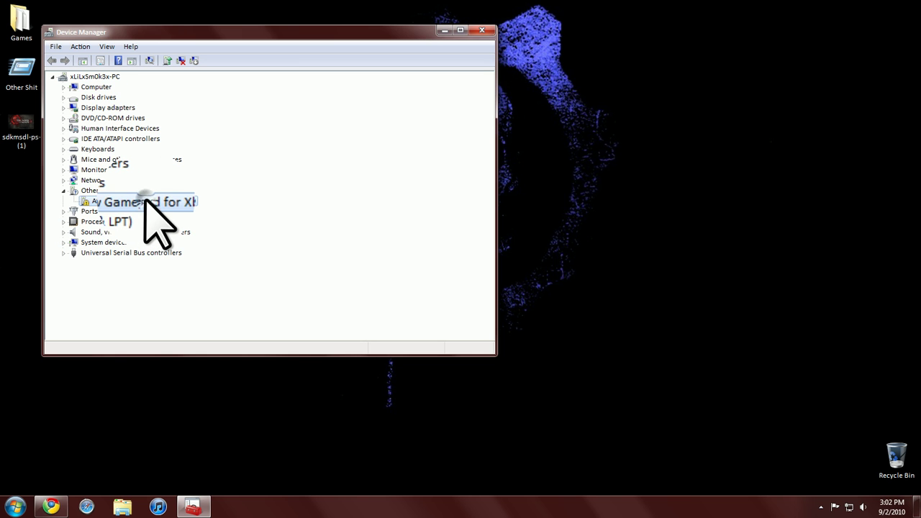
Open the properties of the Afterglow Gamepad for Xbox 360 under Other devices and review its device status
left_click(93, 202)
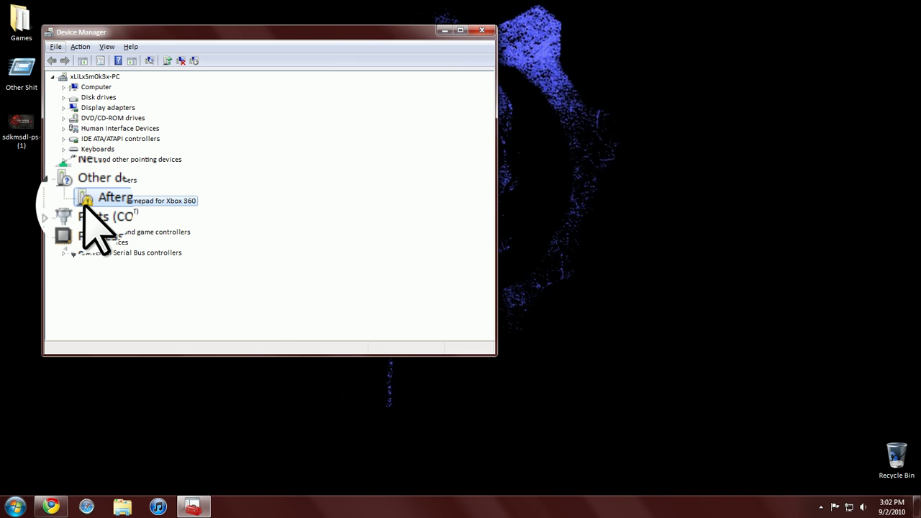
key("super")
left_click(83, 206)
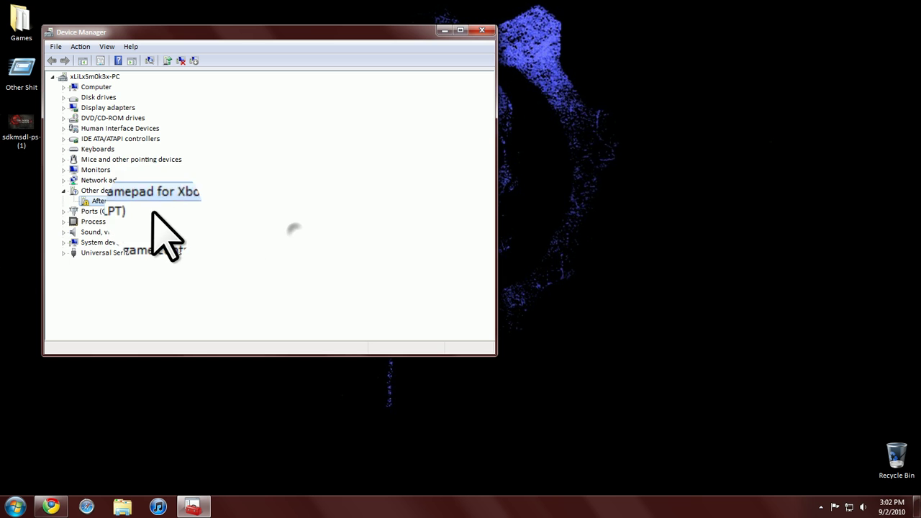
right_click(112, 205)
left_click(147, 270)
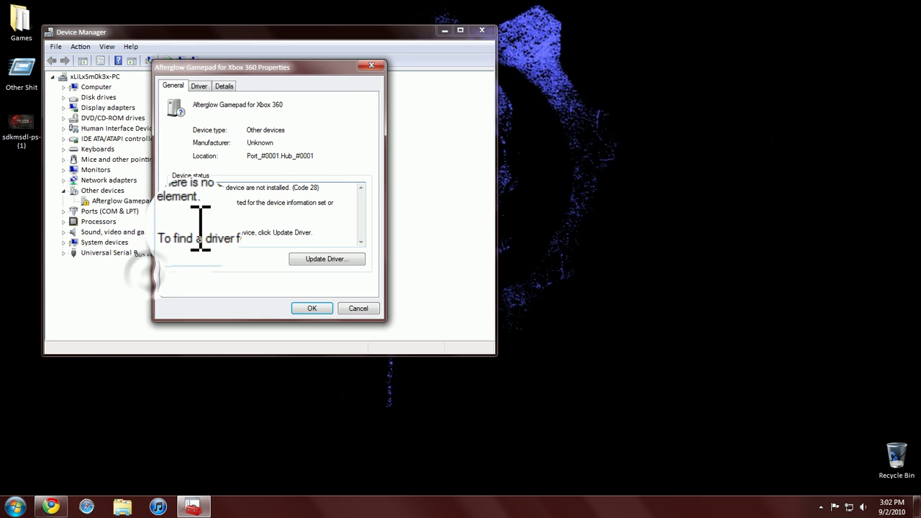
left_click_drag(199, 233, 195, 195)
left_click(194, 196)
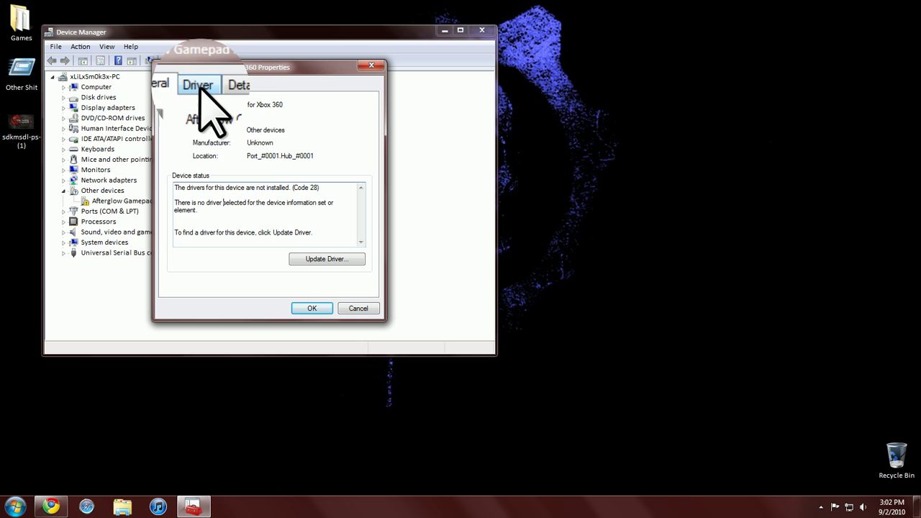
Start a manual driver update for the Afterglow Gamepad, choosing to pick from the list of device drivers on the computer
left_click(303, 259)
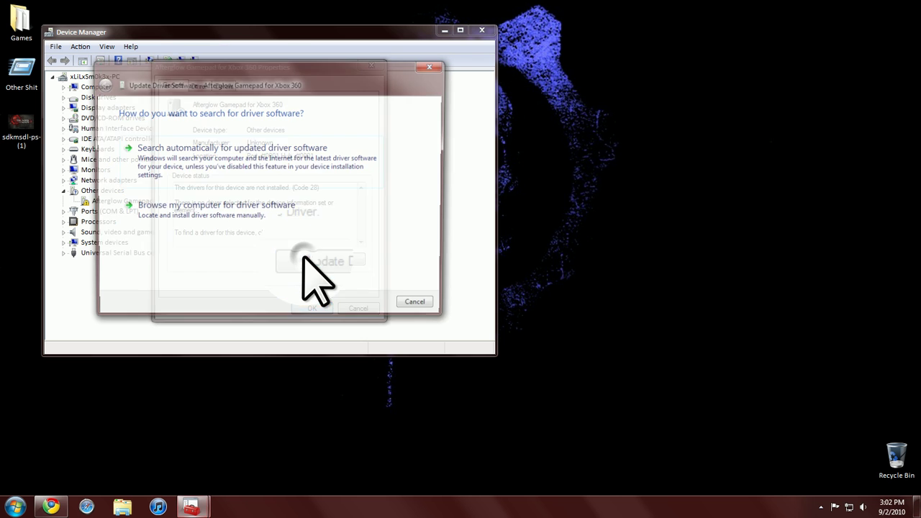
left_click(198, 209)
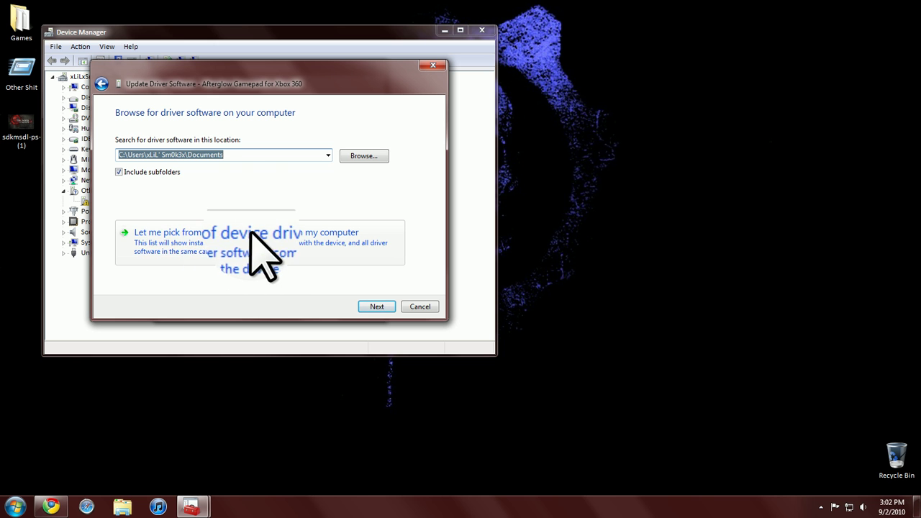
left_click(252, 234)
Choose Microsoft Common Controller For Windows Class as the gamepad's hardware type and continue to its driver models
scroll(180, 267, "down", 4)
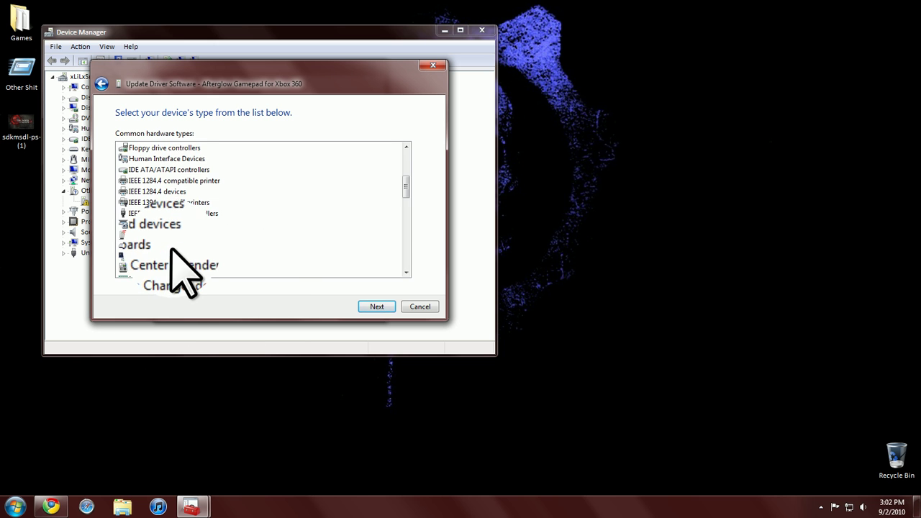
scroll(176, 242, "up", 4)
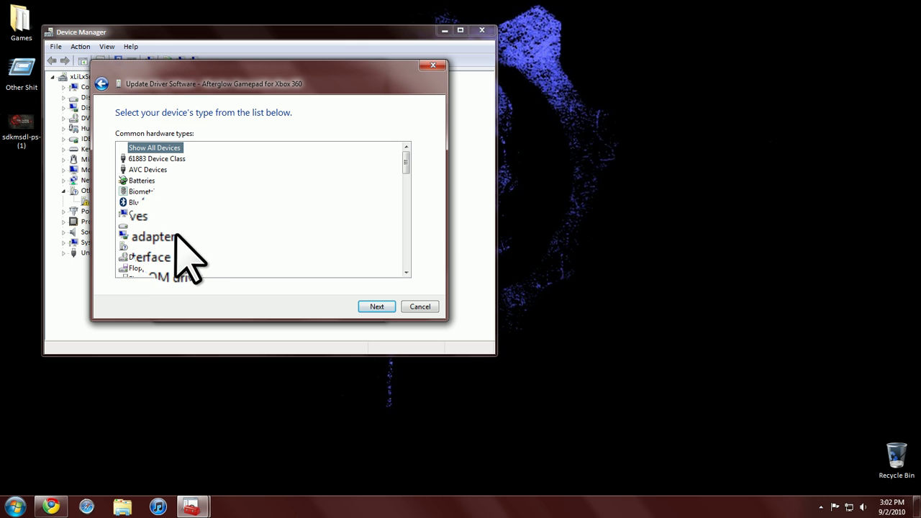
scroll(186, 259, "down", 1)
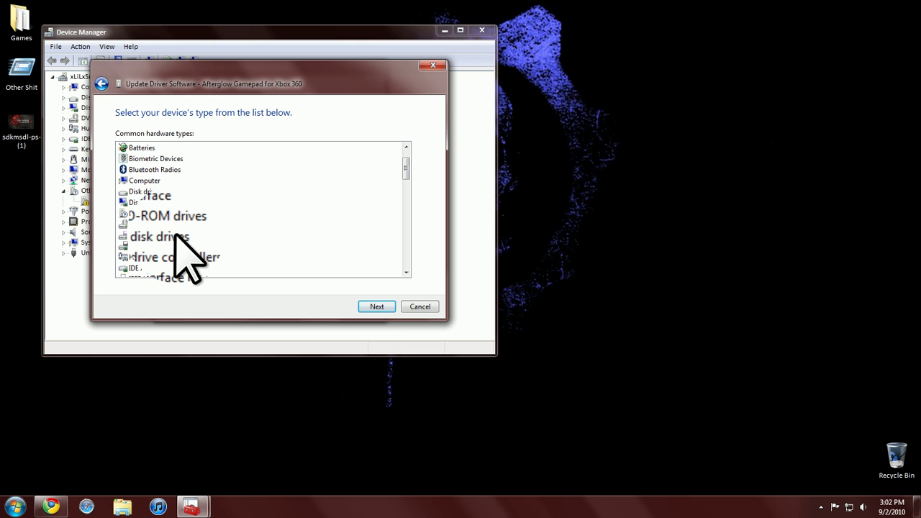
scroll(175, 234, "down", 3)
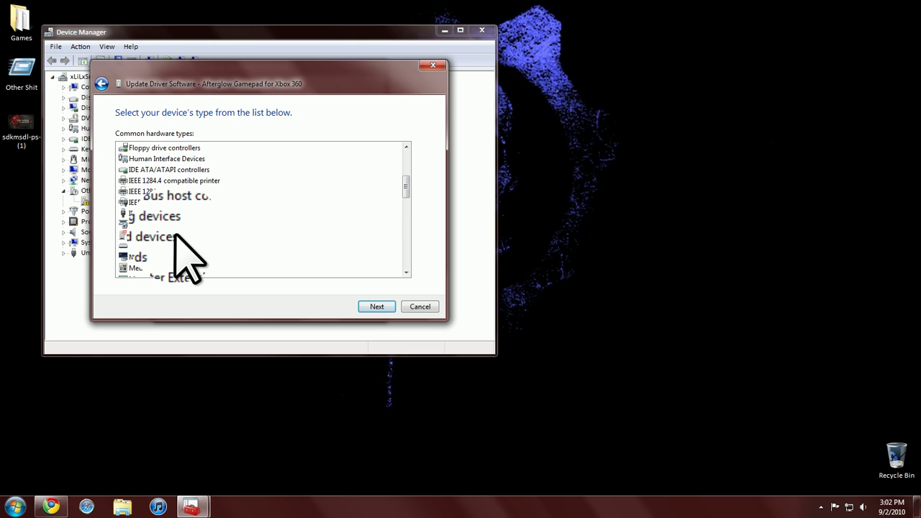
scroll(175, 233, "down", 2)
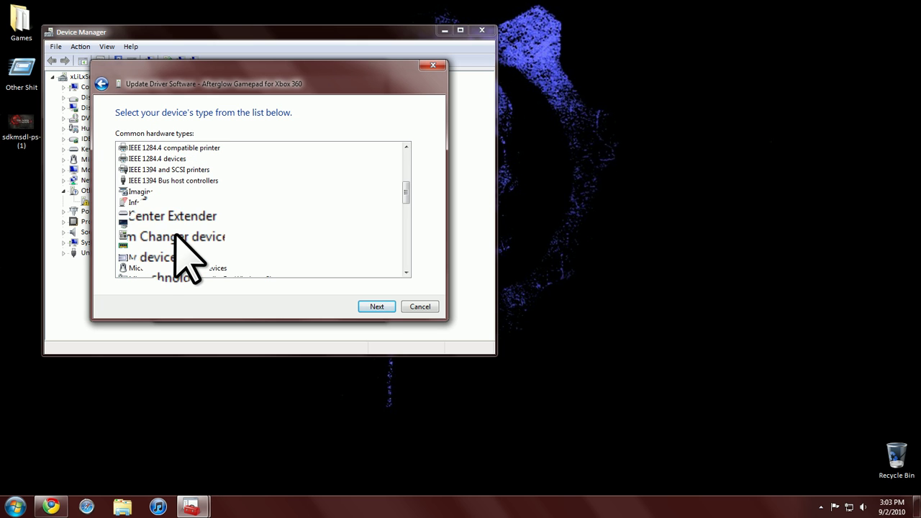
scroll(175, 234, "down", 3)
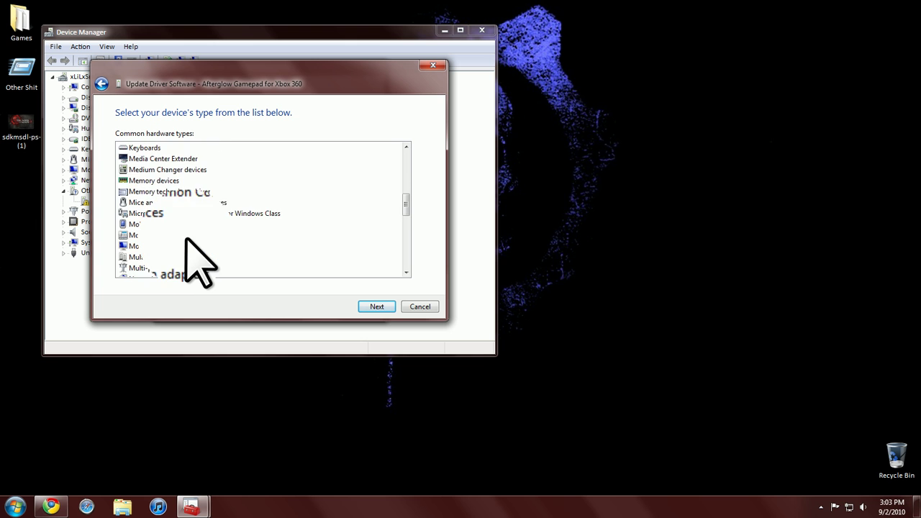
scroll(185, 238, "down", 5)
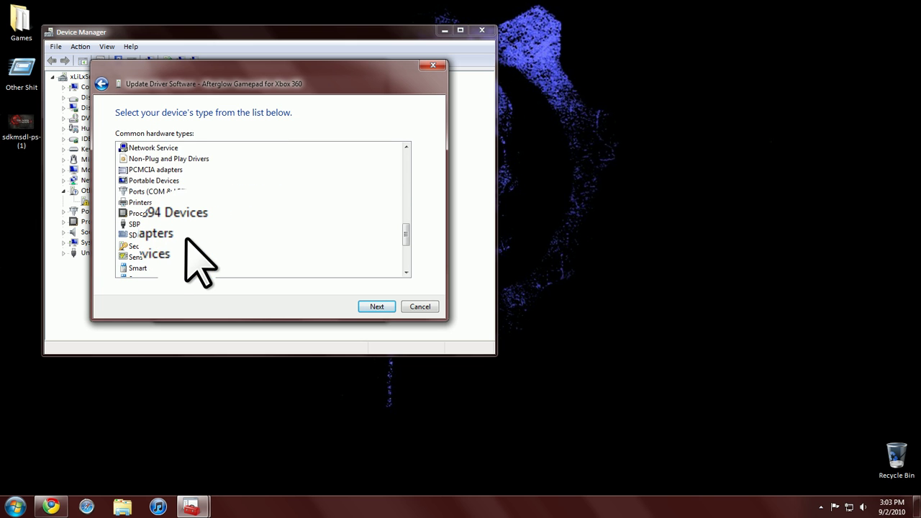
scroll(186, 240, "down", 2)
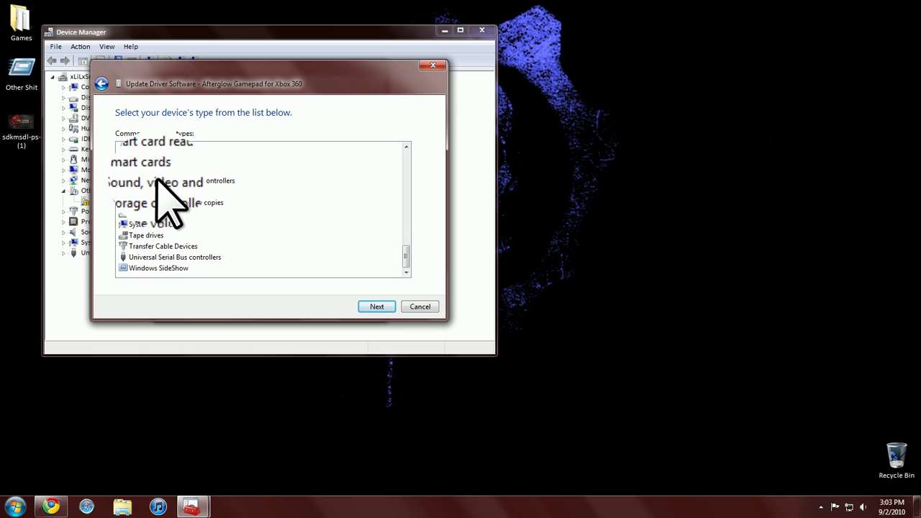
scroll(161, 191, "up", 2)
scroll(180, 226, "up", 2)
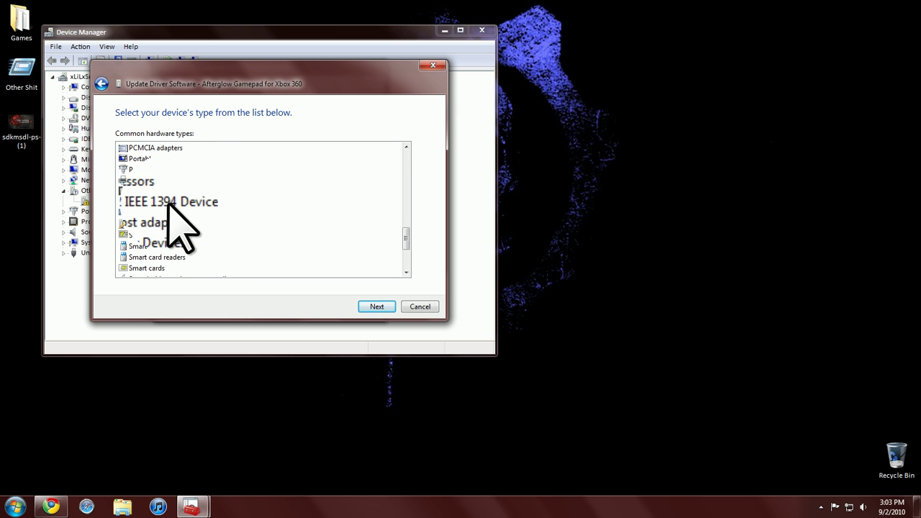
scroll(160, 203, "up", 1)
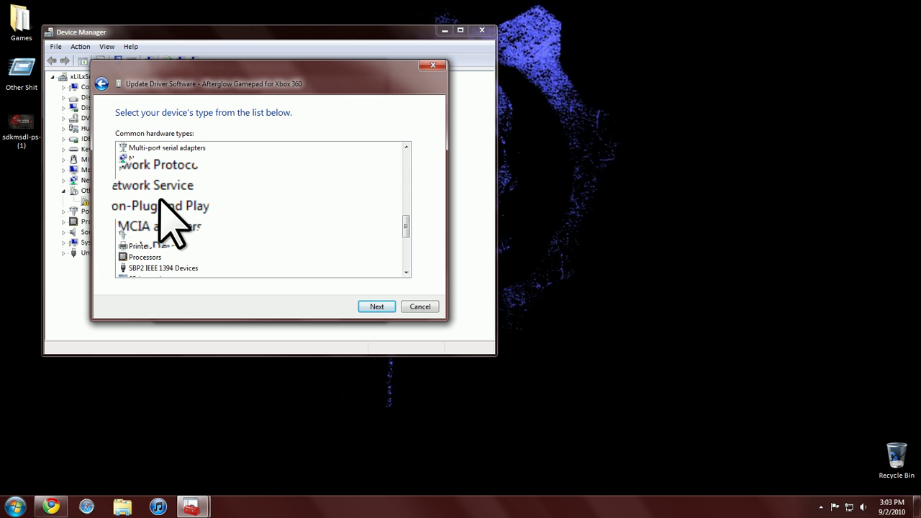
scroll(164, 210, "up", 1)
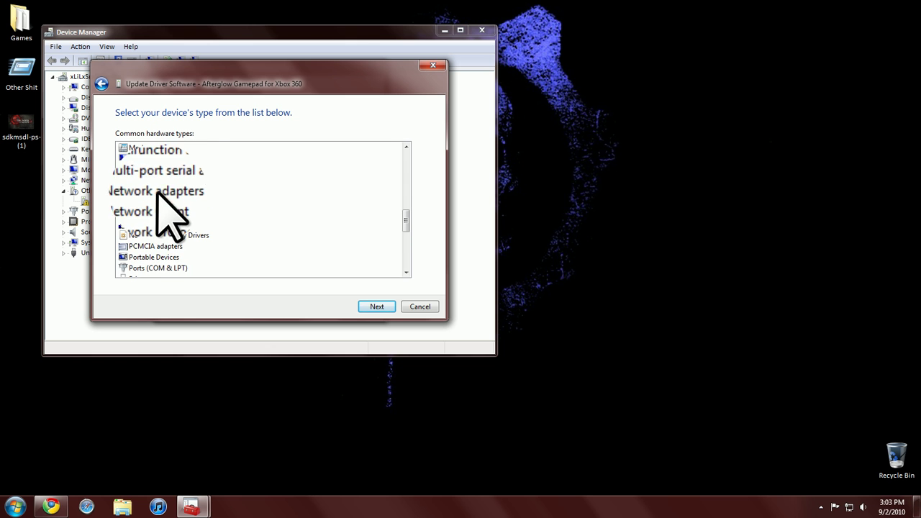
scroll(161, 198, "up", 1)
scroll(161, 186, "up", 1)
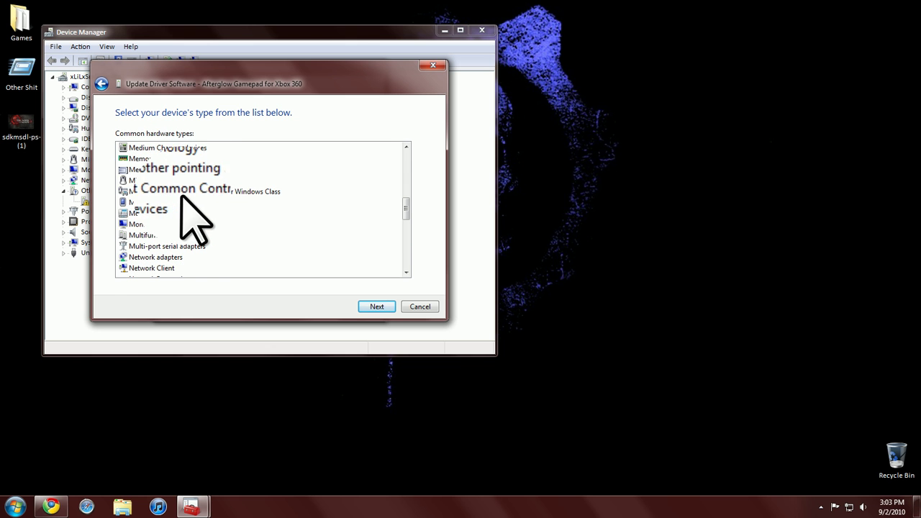
left_click(180, 193)
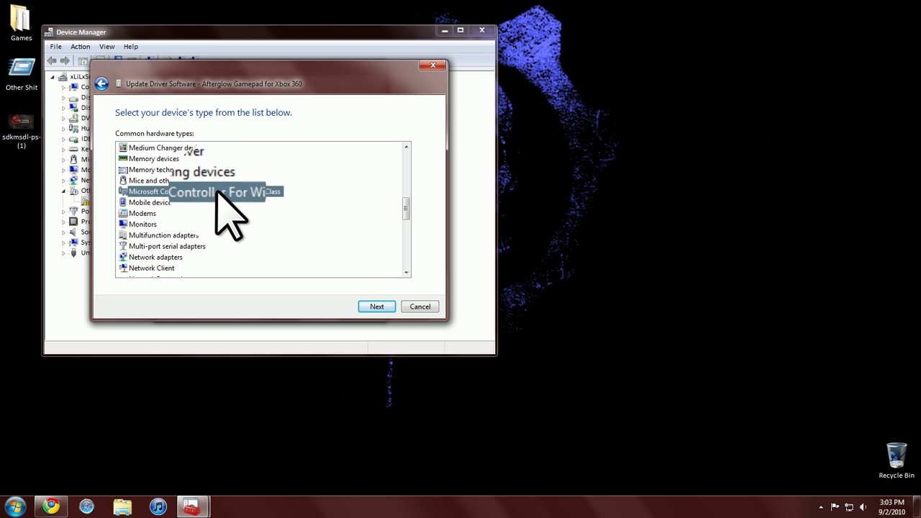
left_click(375, 307)
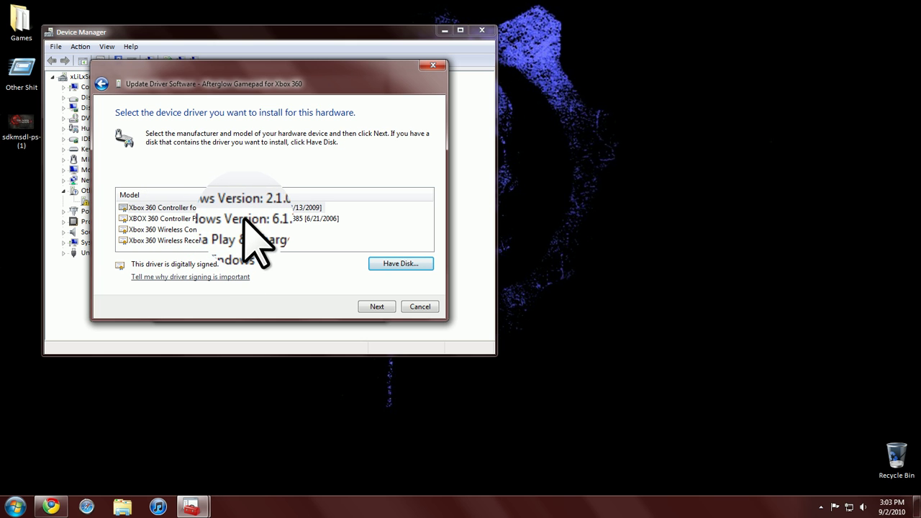
Install the driver model Xbox 360 Controller for Windows Version 2.1.0.1349 [8/13/2009] and accept the compatibility warning
left_click(244, 218)
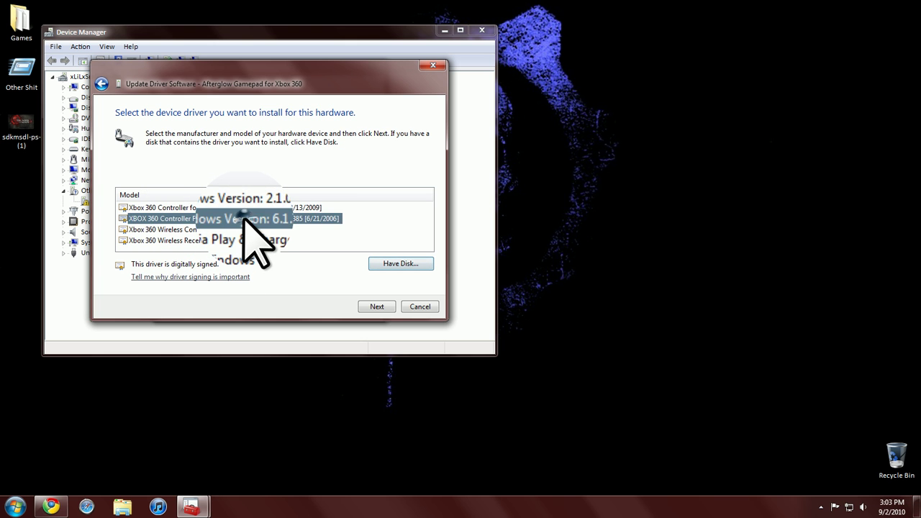
left_click(243, 208)
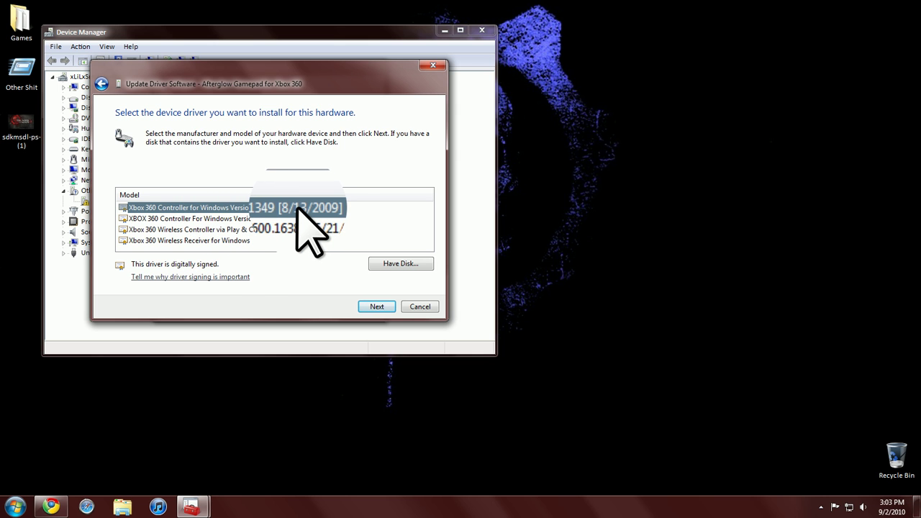
left_click(205, 242)
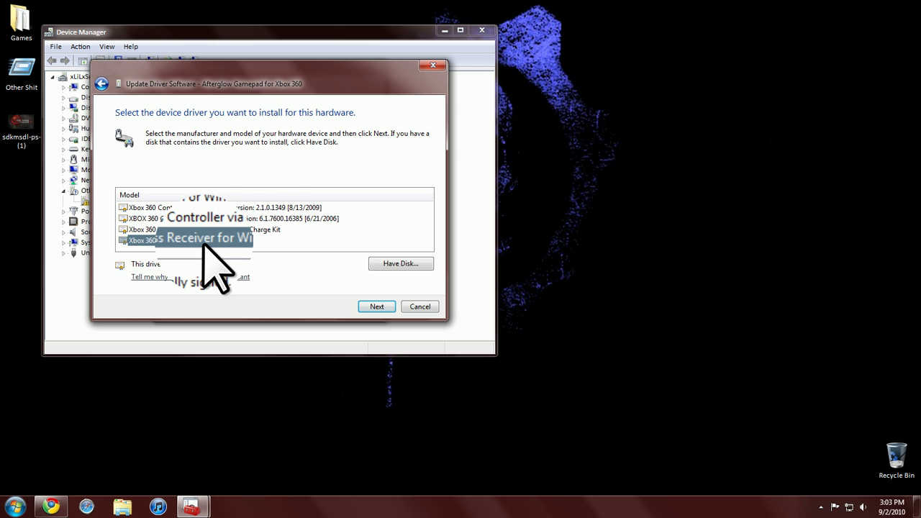
left_click(245, 230)
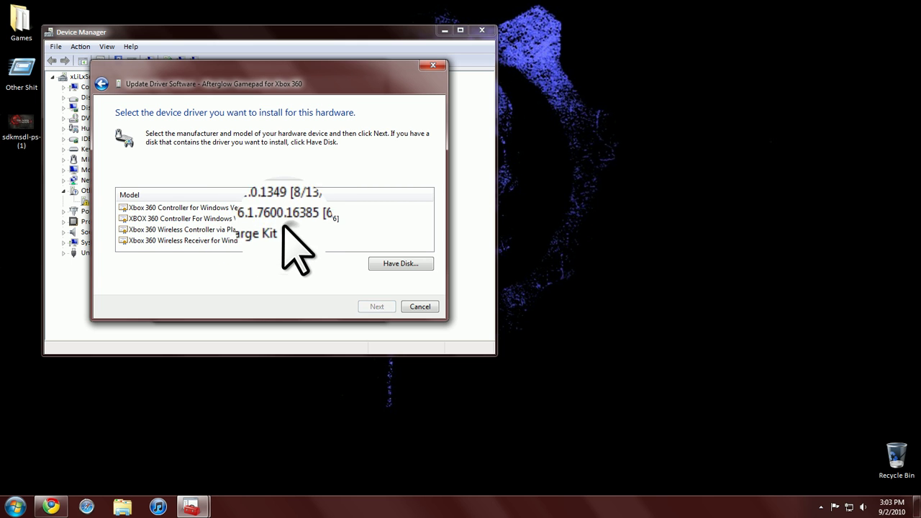
left_click(262, 218)
left_click(246, 208)
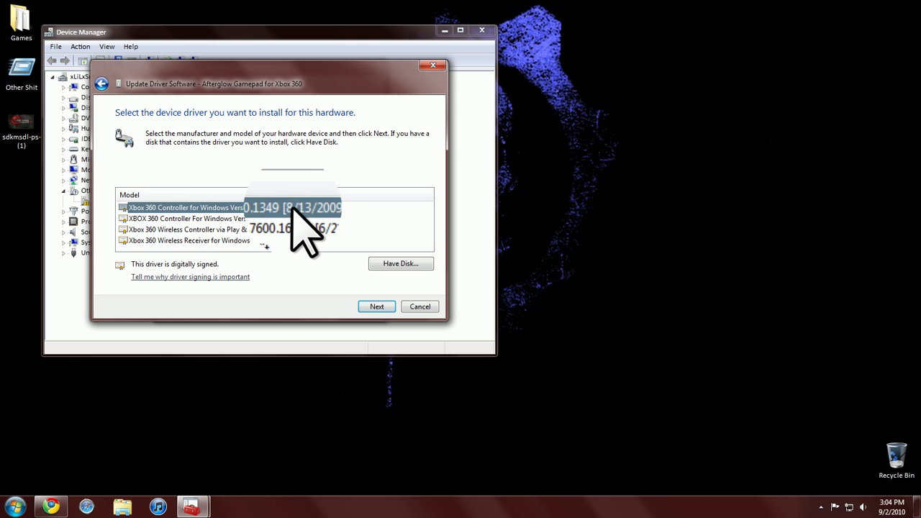
left_click(375, 309)
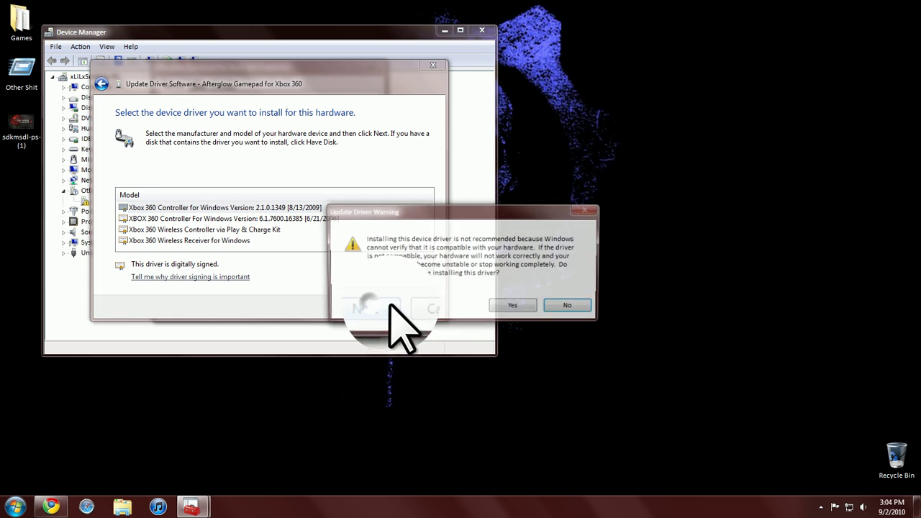
left_click(519, 308)
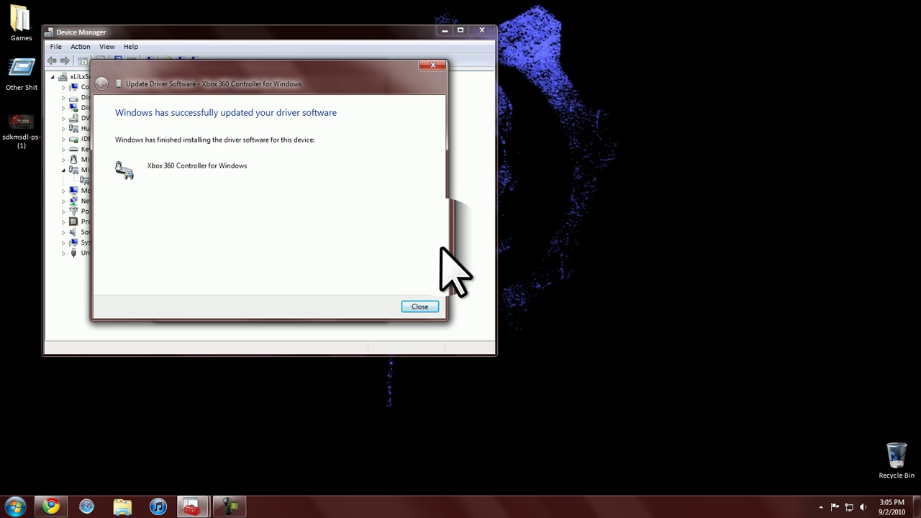
Close the driver wizard and properties, check the Xbox 360 Controller for Windows entry under its device class, and close Device Manager
left_click(420, 307)
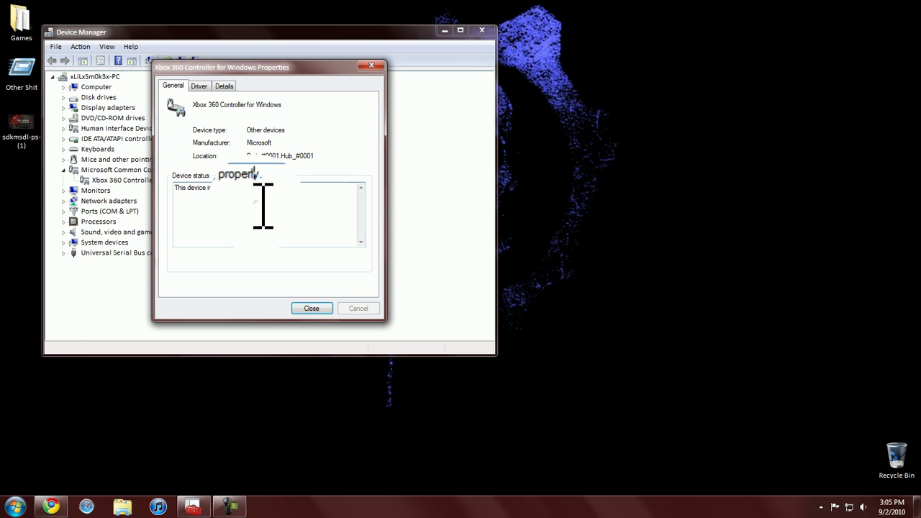
left_click(309, 308)
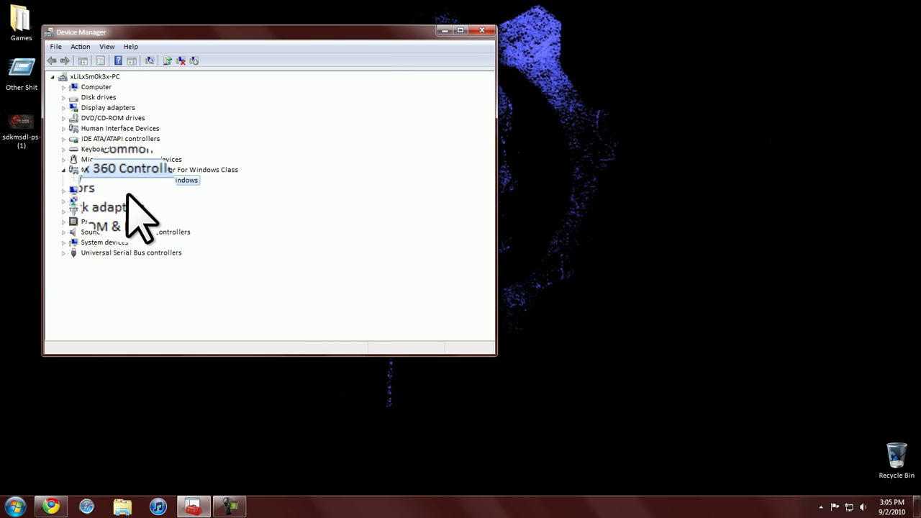
left_click(97, 169)
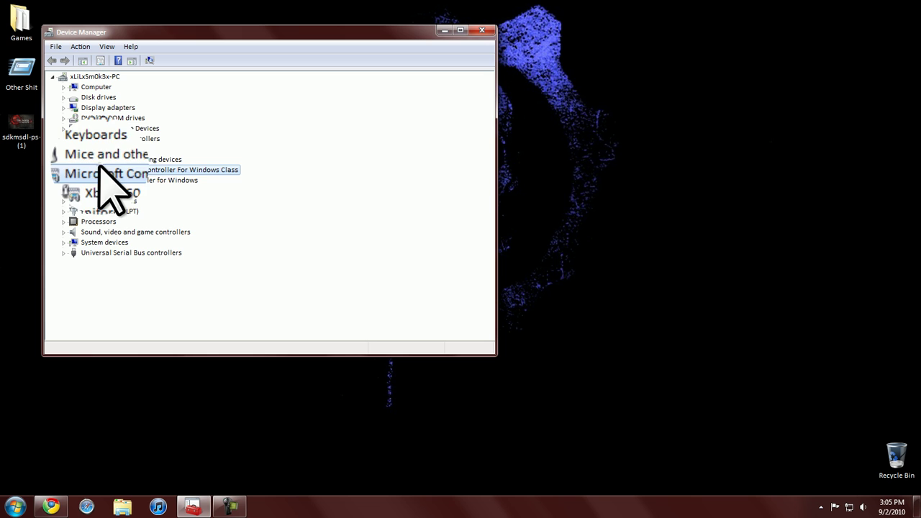
left_click(147, 180)
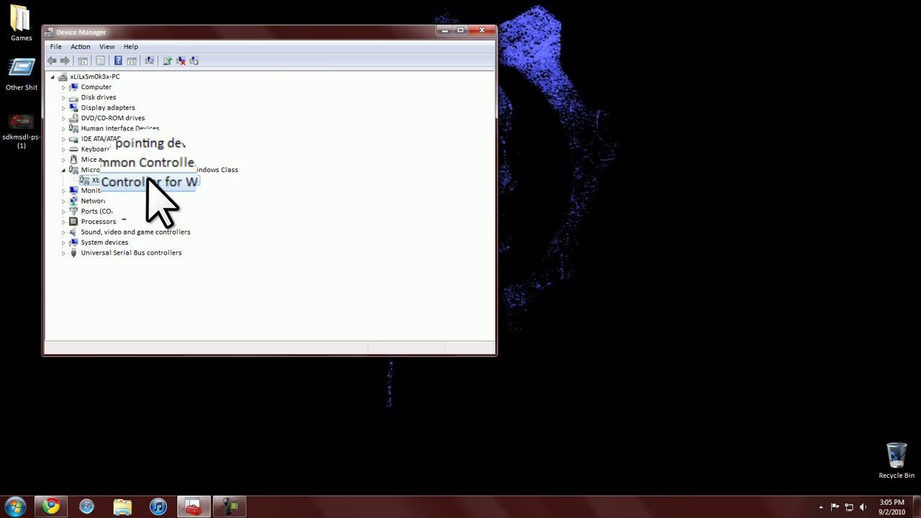
left_click(482, 31)
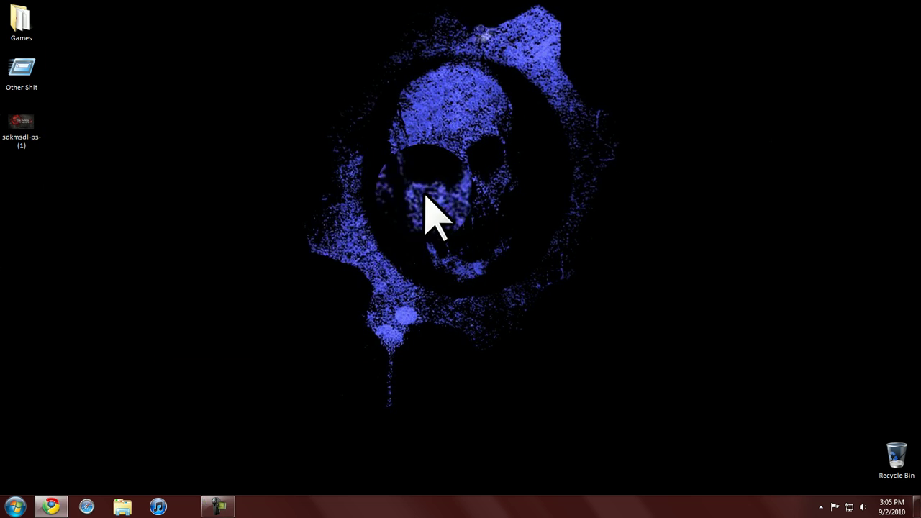
Rearrange the desktop icons with the Games folder beside Other Shit in the upper row and sdkmsdl-ps-(1) in the opposite upper corner
left_click_drag(20, 22, 69, 32)
left_click_drag(29, 68, 28, 32)
left_click_drag(25, 126, 893, 20)
left_click_drag(63, 22, 70, 14)
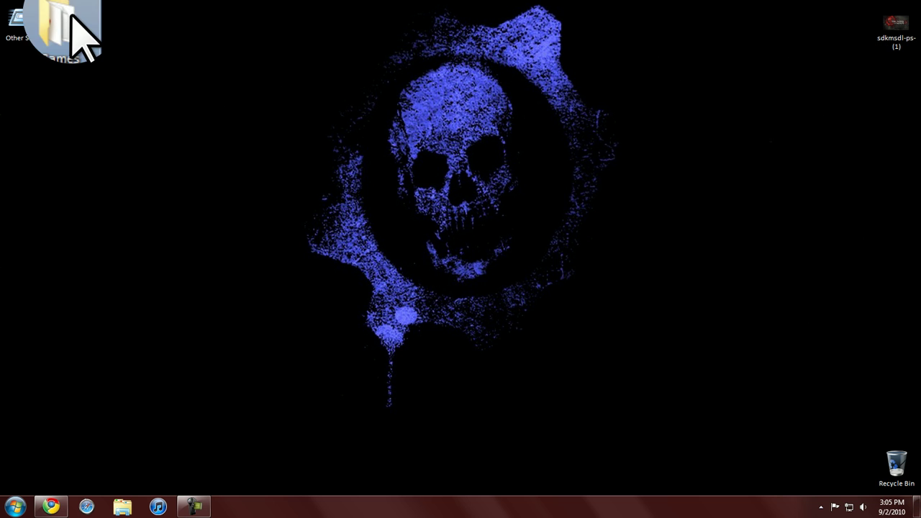
Open the Games folder on the desktop and look over its game shortcuts, including Mirror's Edge
double_click(70, 20)
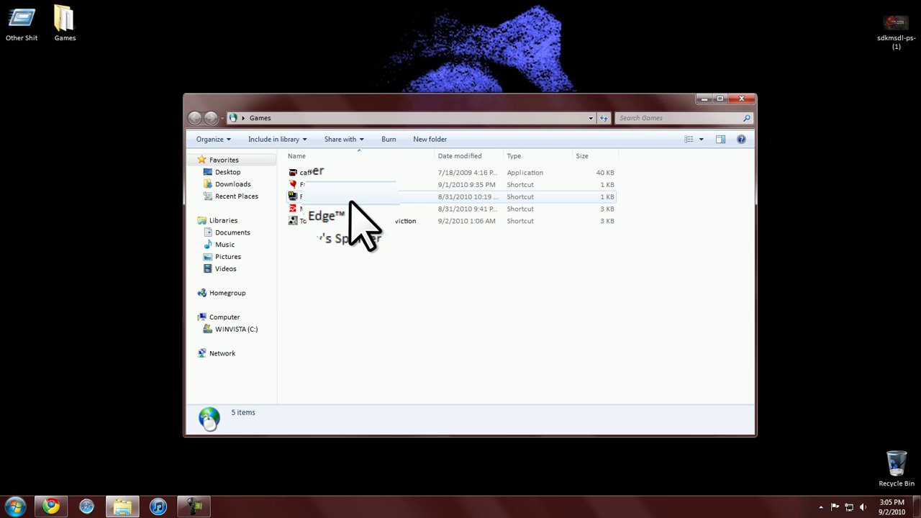
left_click(317, 210)
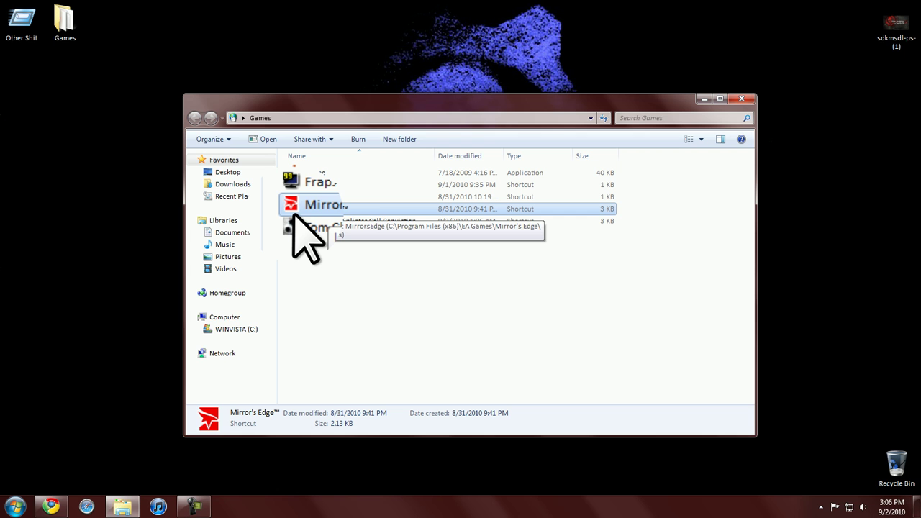
left_click(338, 266)
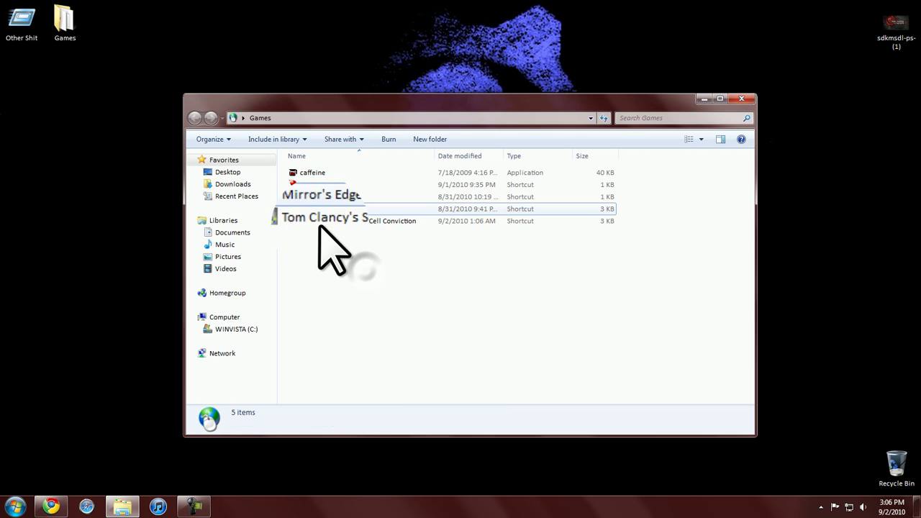